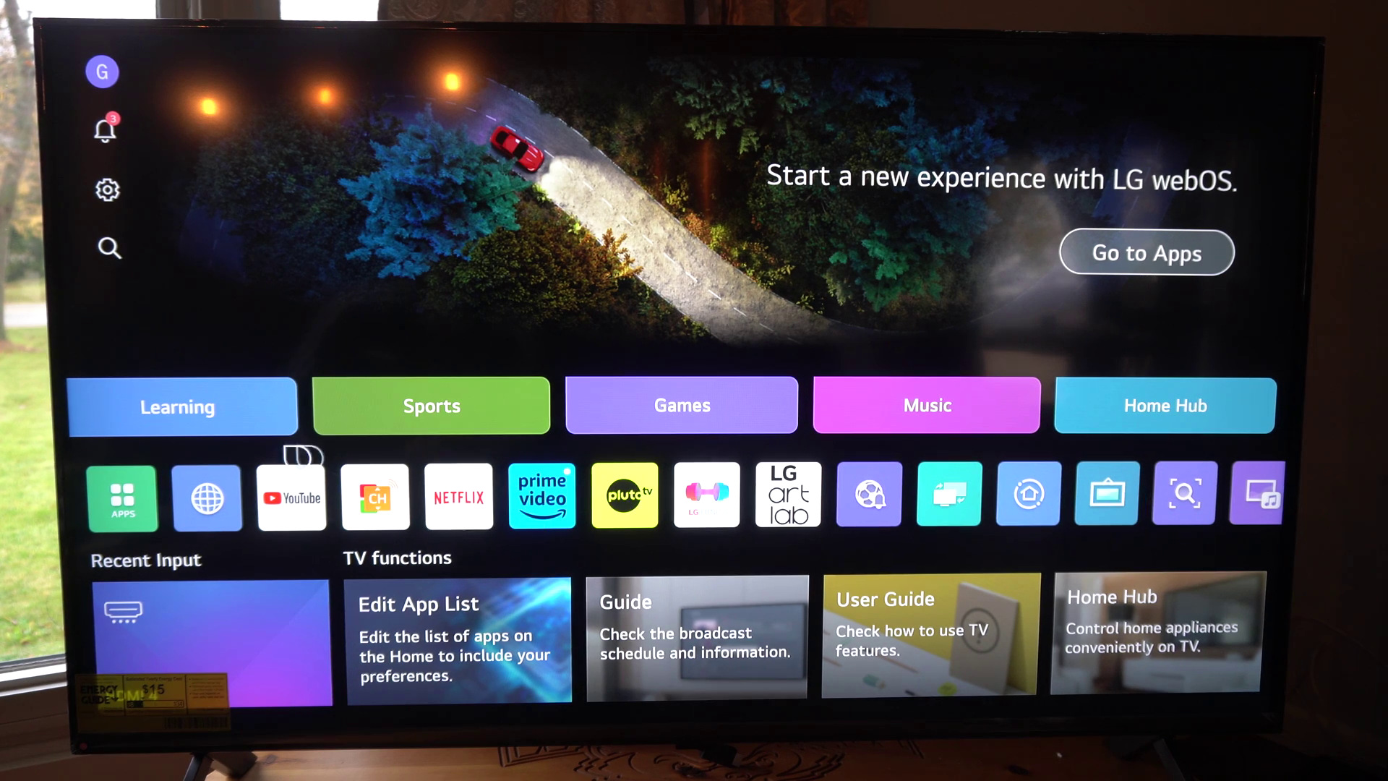
Step: Launch the Web Browser from the globe tile on the Home screen
click(207, 497)
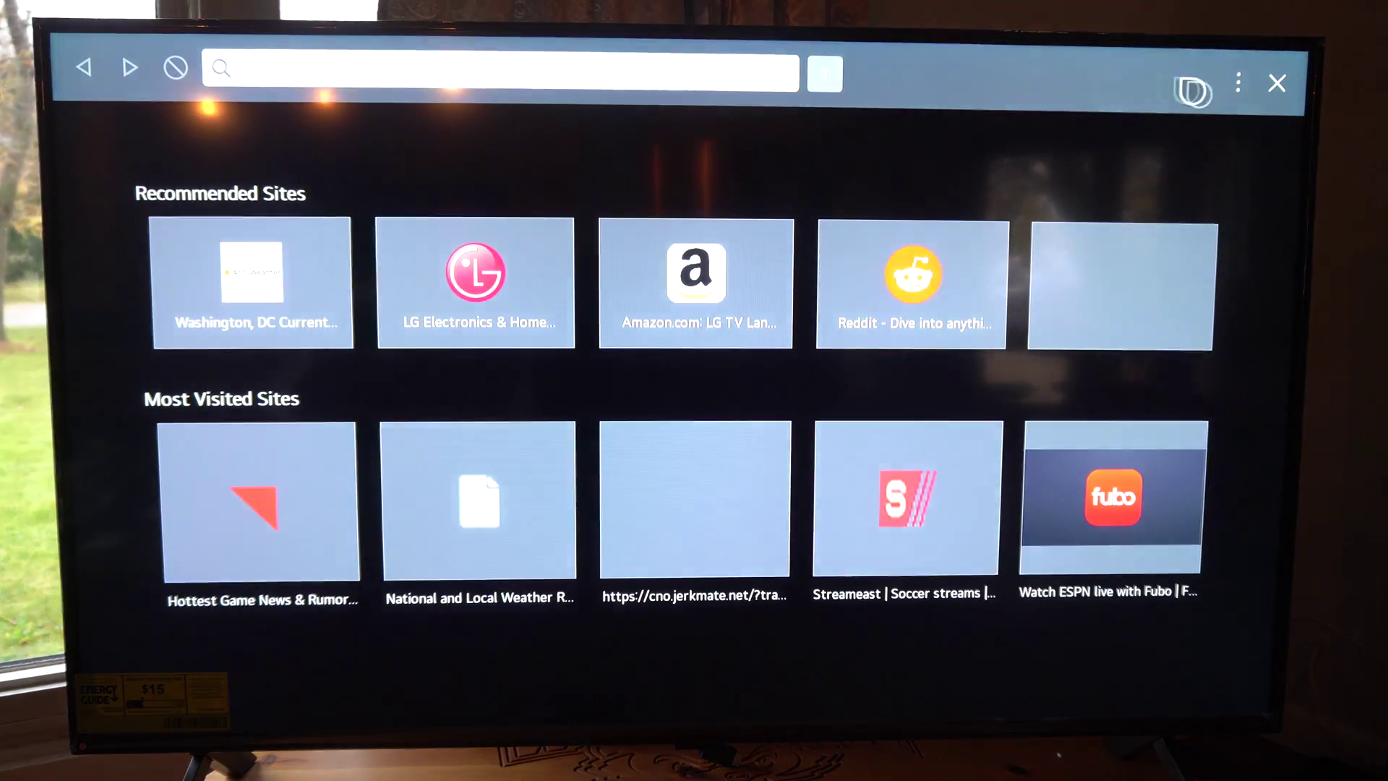
Step: Open the browser's Settings page from the three-dot menu
click(1241, 83)
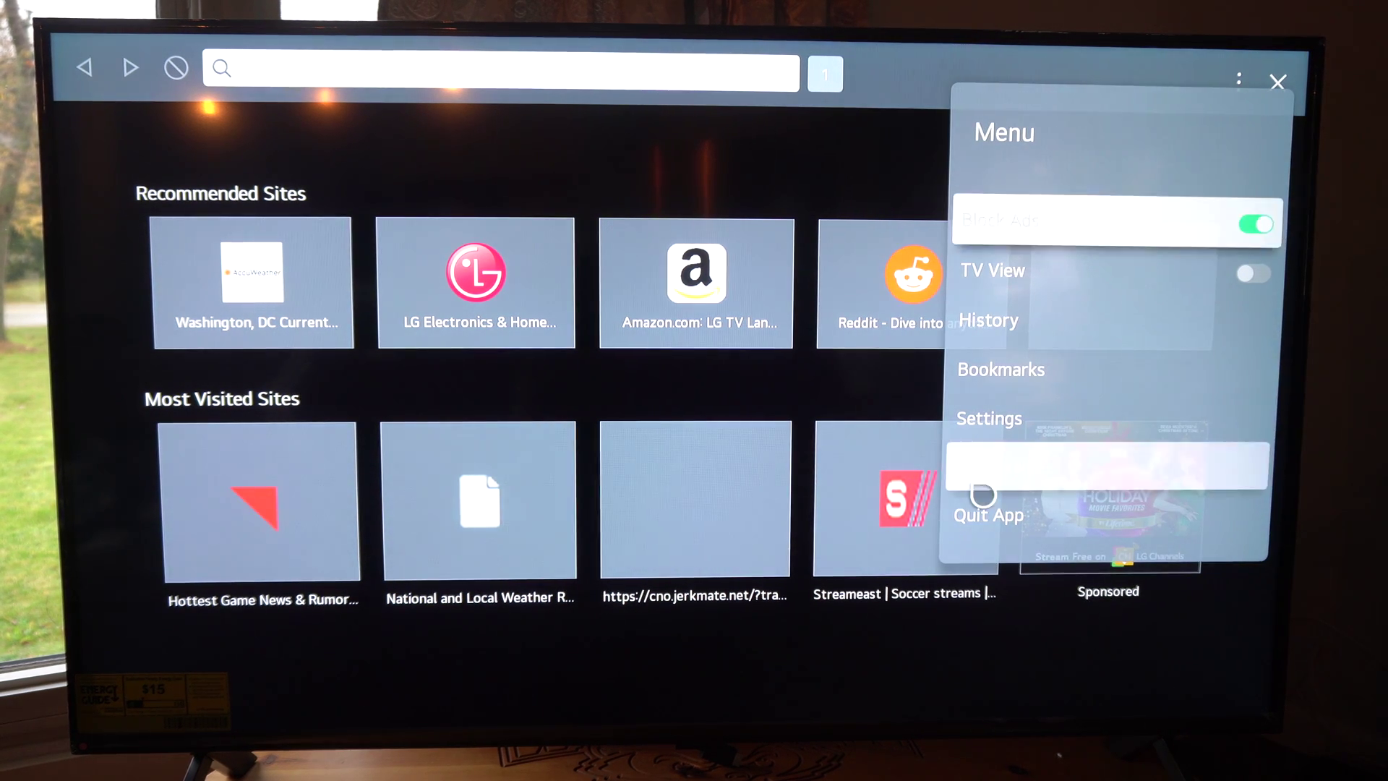
click(1011, 423)
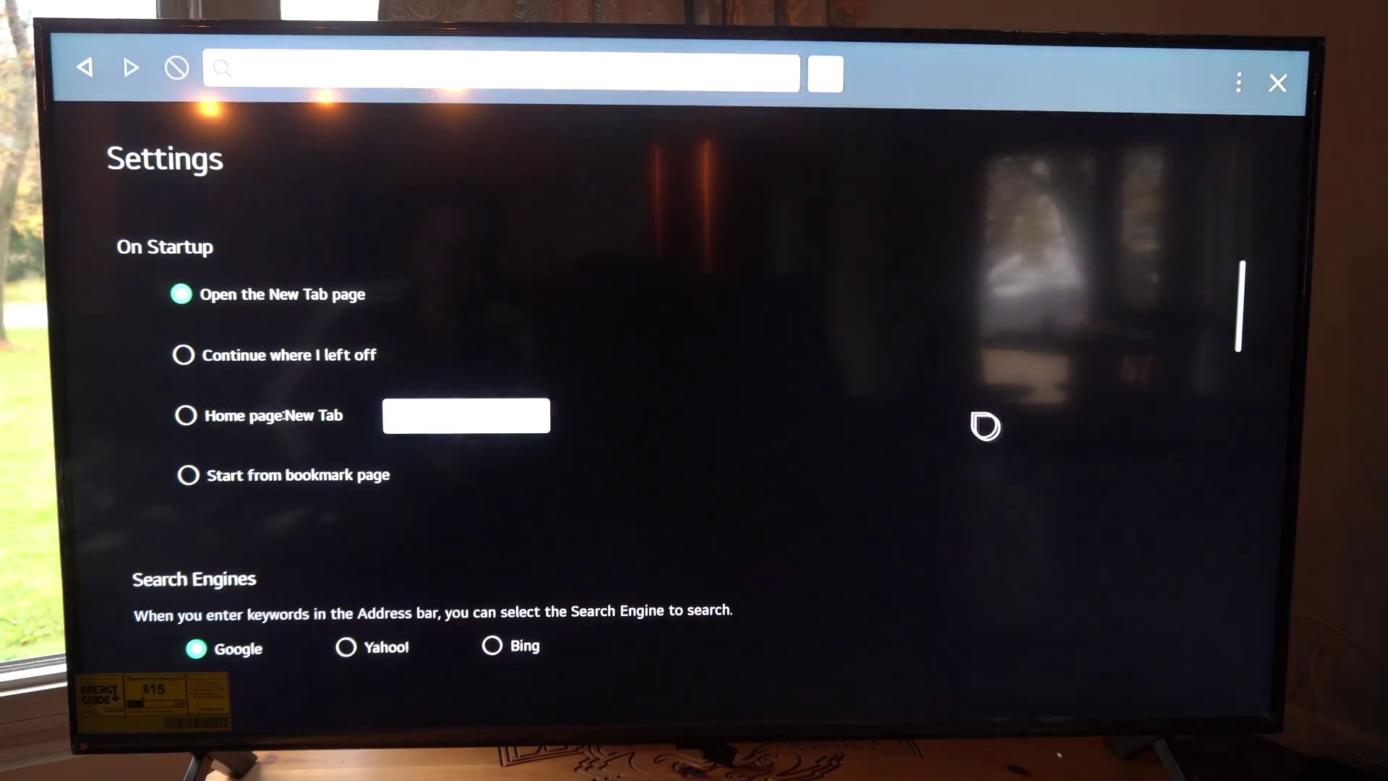
scroll(542, 340, down, 5)
scroll(553, 347, down, 5)
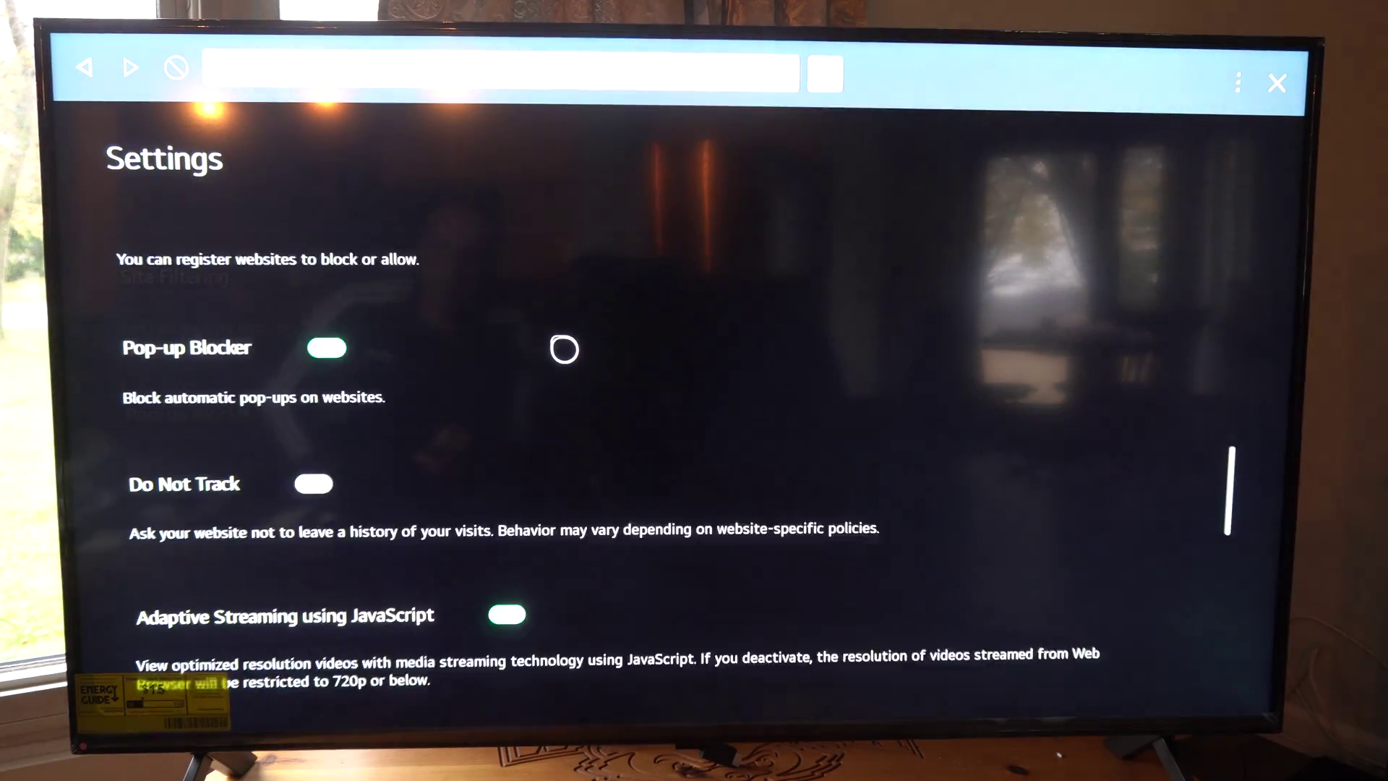
scroll(564, 358, down, 5)
scroll(575, 375, down, 5)
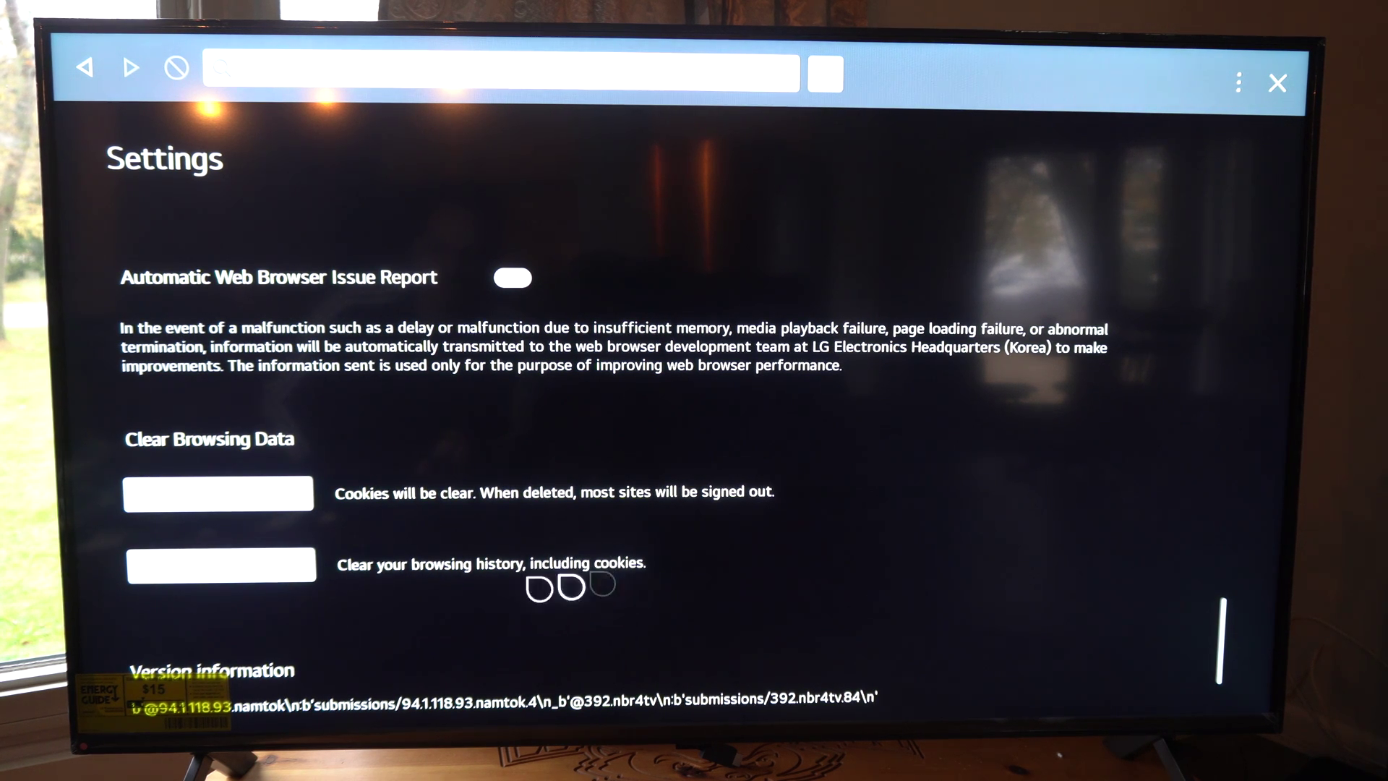
click(265, 555)
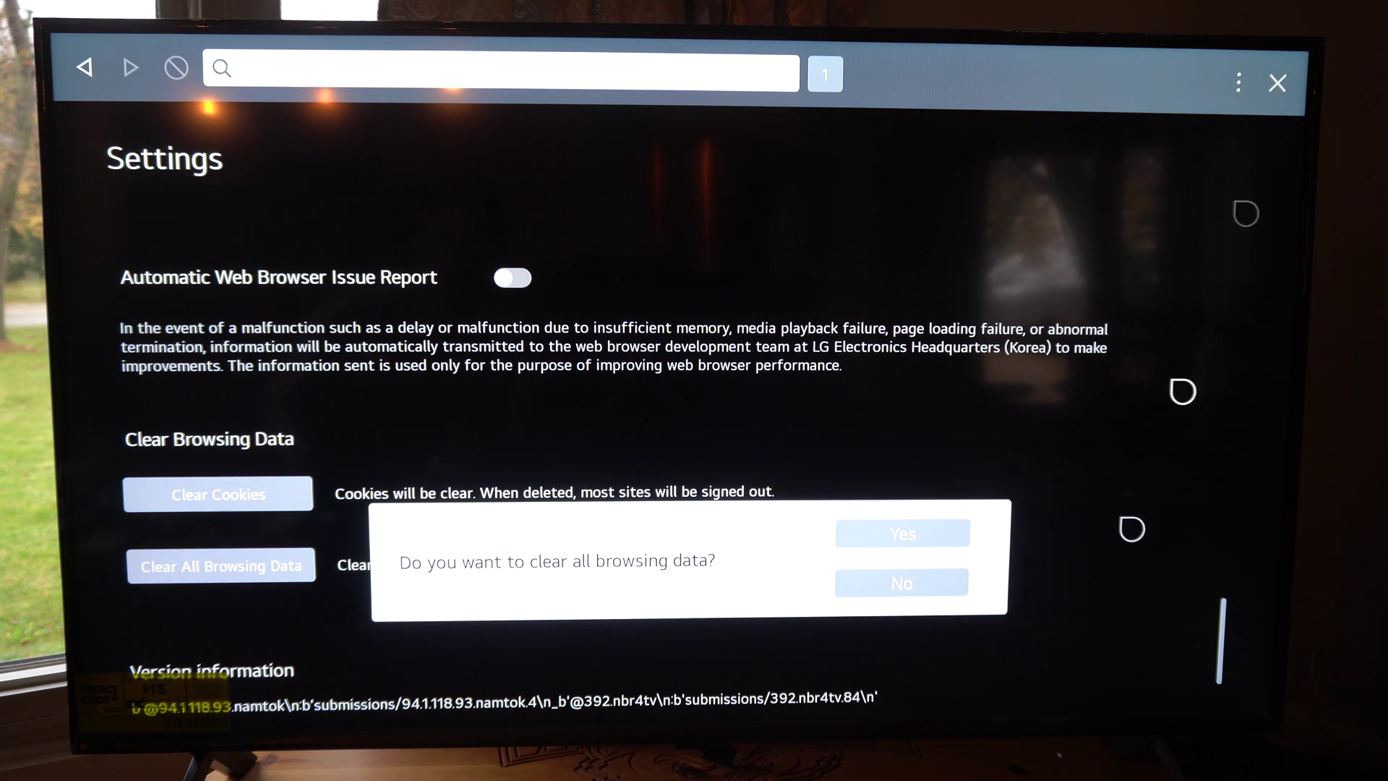
click(902, 583)
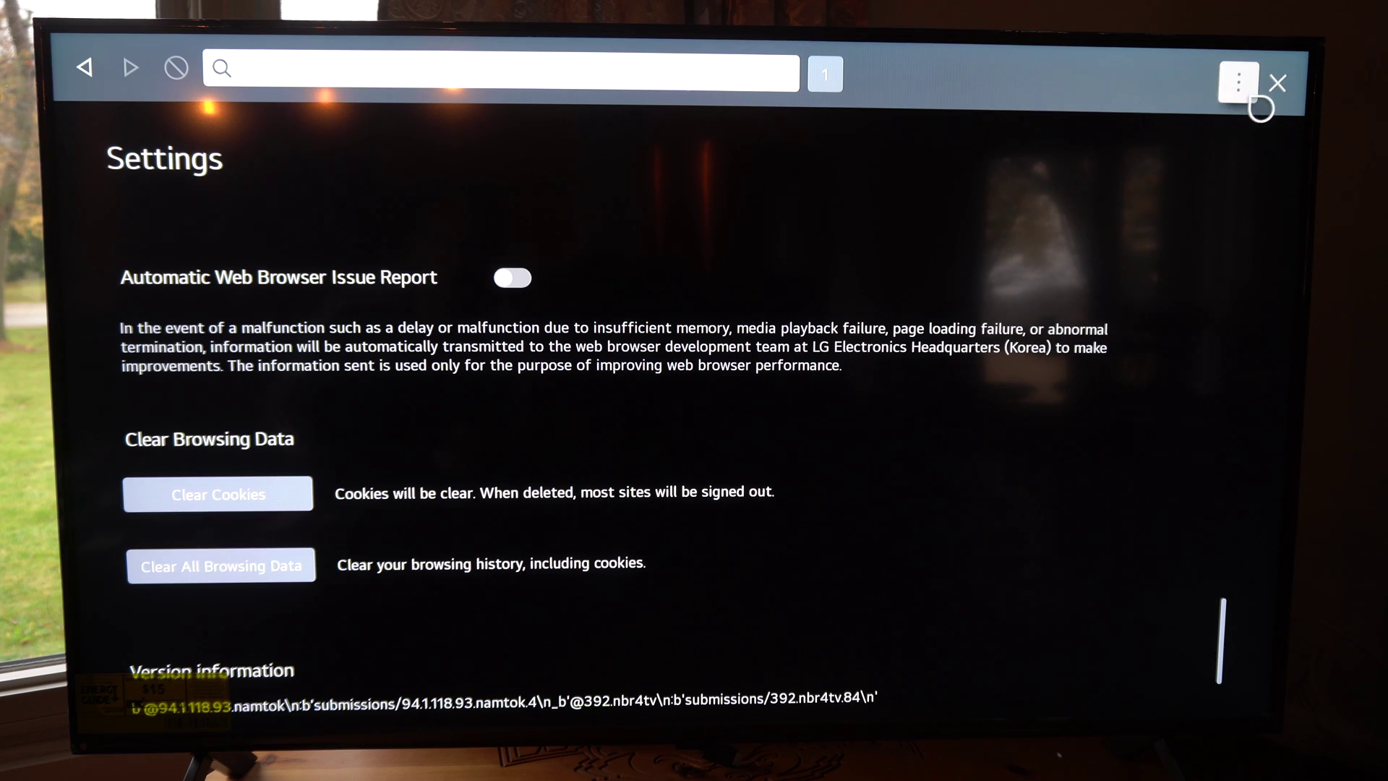
Step: Open the History page and select every entry from November 10, 2024
click(1238, 82)
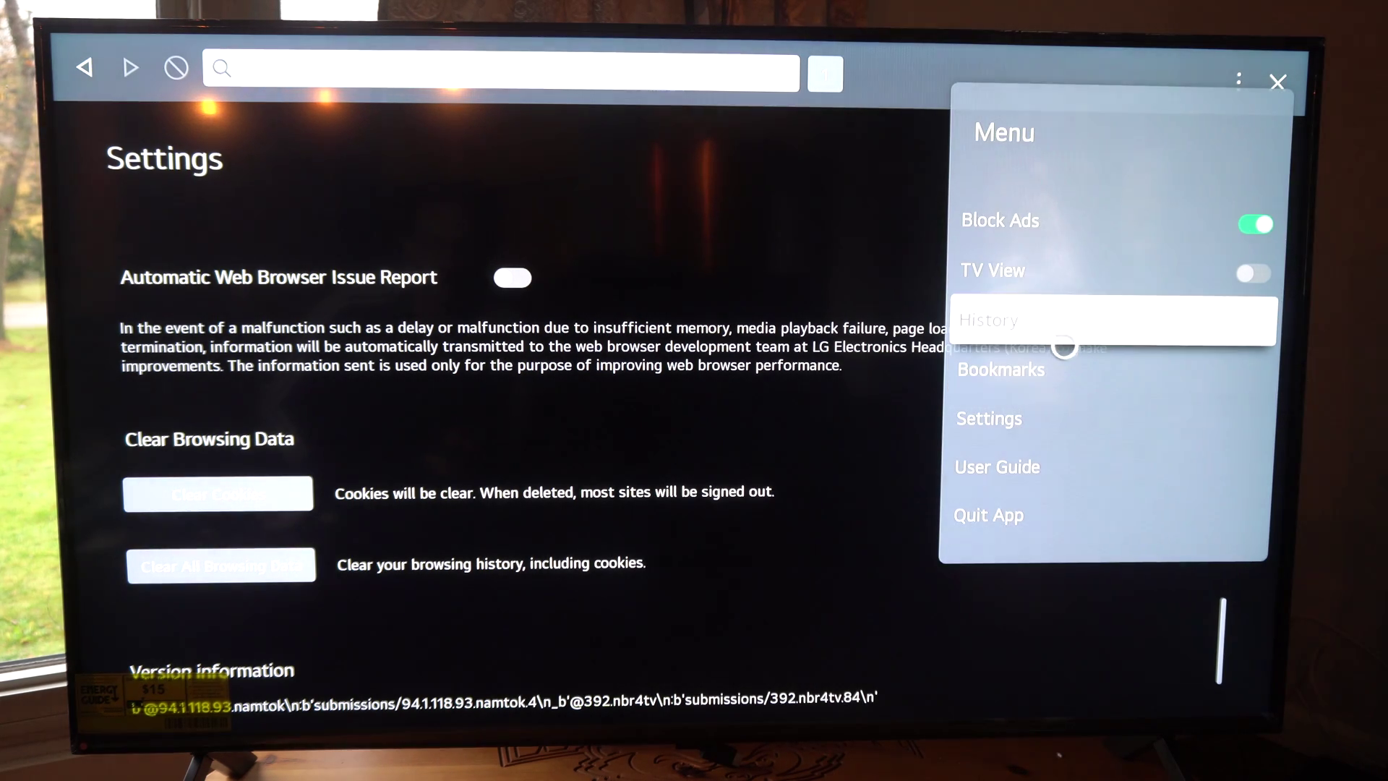
click(1066, 337)
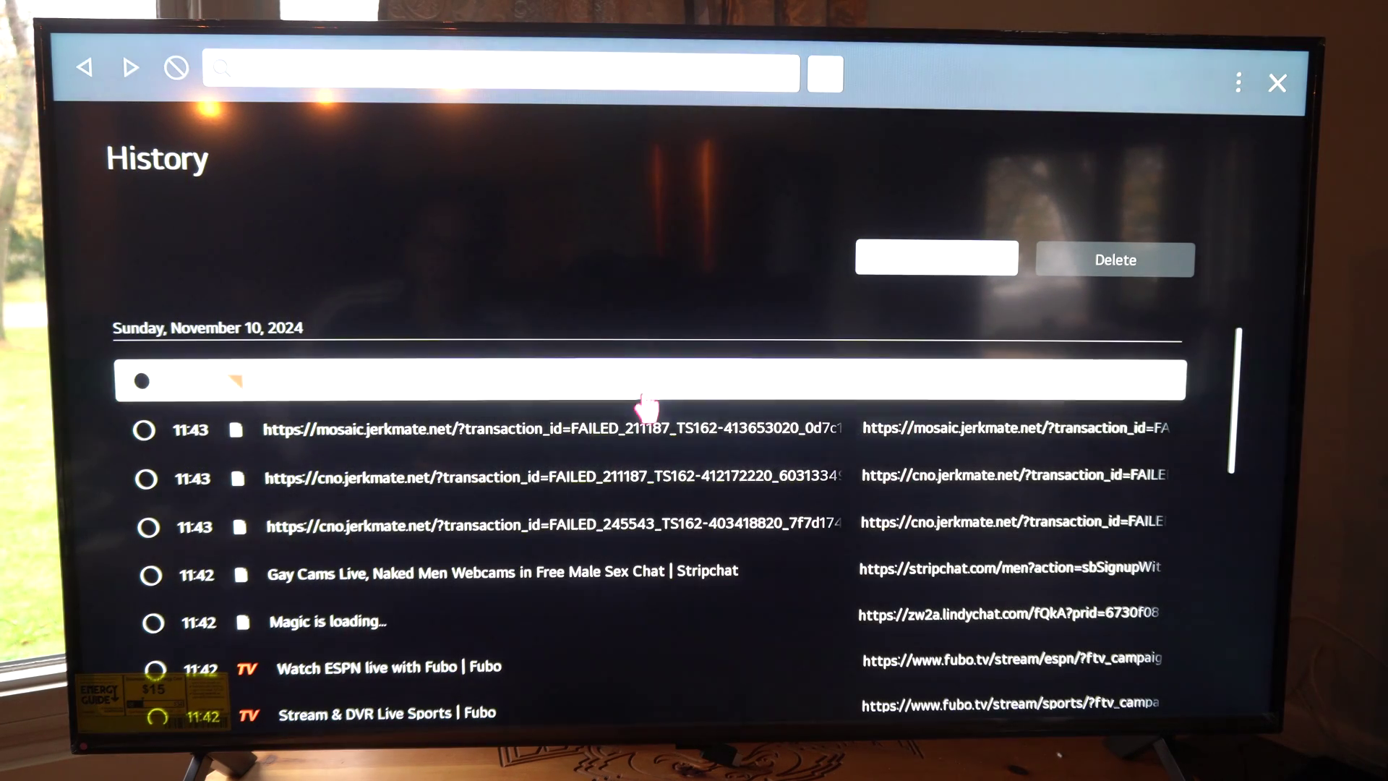
scroll(647, 409, down, 5)
scroll(646, 408, down, 5)
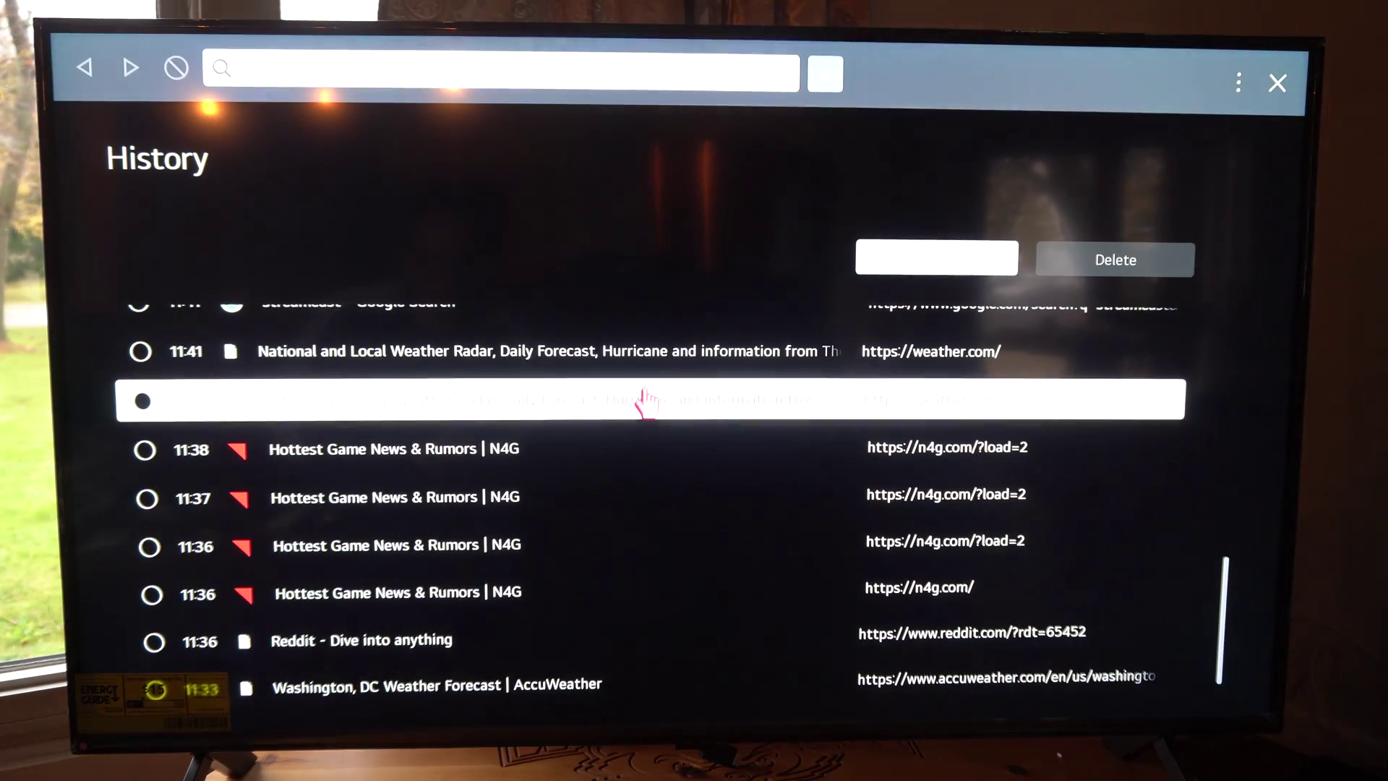
scroll(647, 402, up, 4)
scroll(646, 401, up, 4)
scroll(646, 401, up, 4)
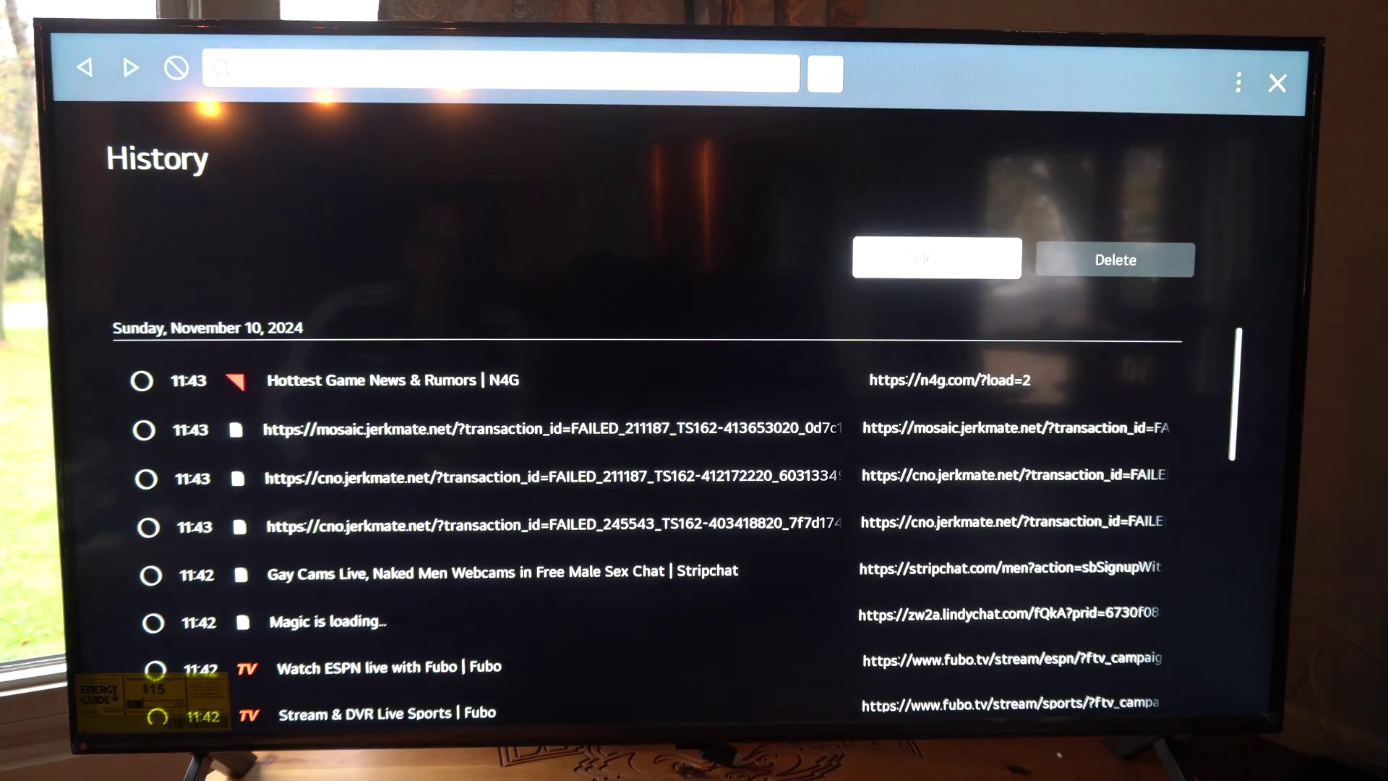
click(918, 255)
scroll(447, 591, down, 1)
scroll(447, 591, down, 3)
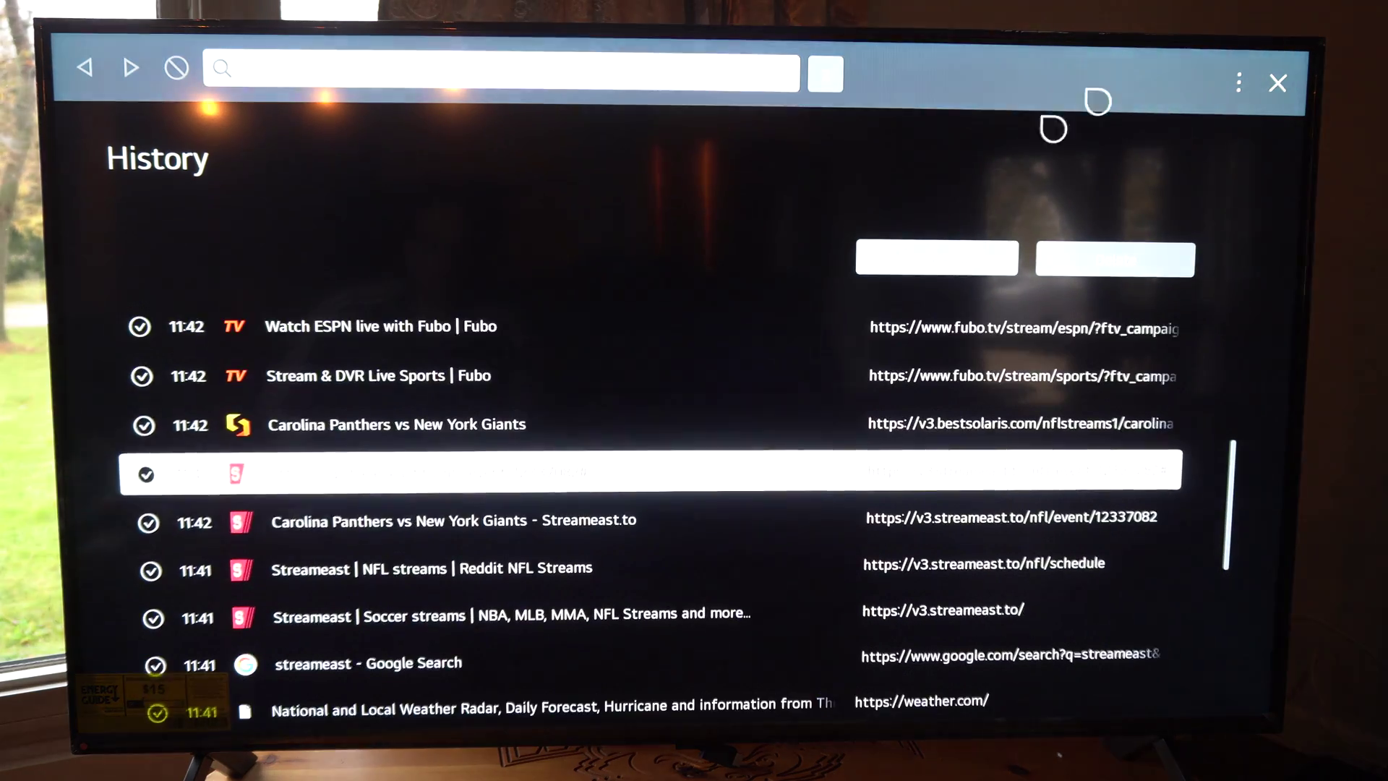
Step: Delete the selected history entries and confirm Yes in the dialog
click(1114, 258)
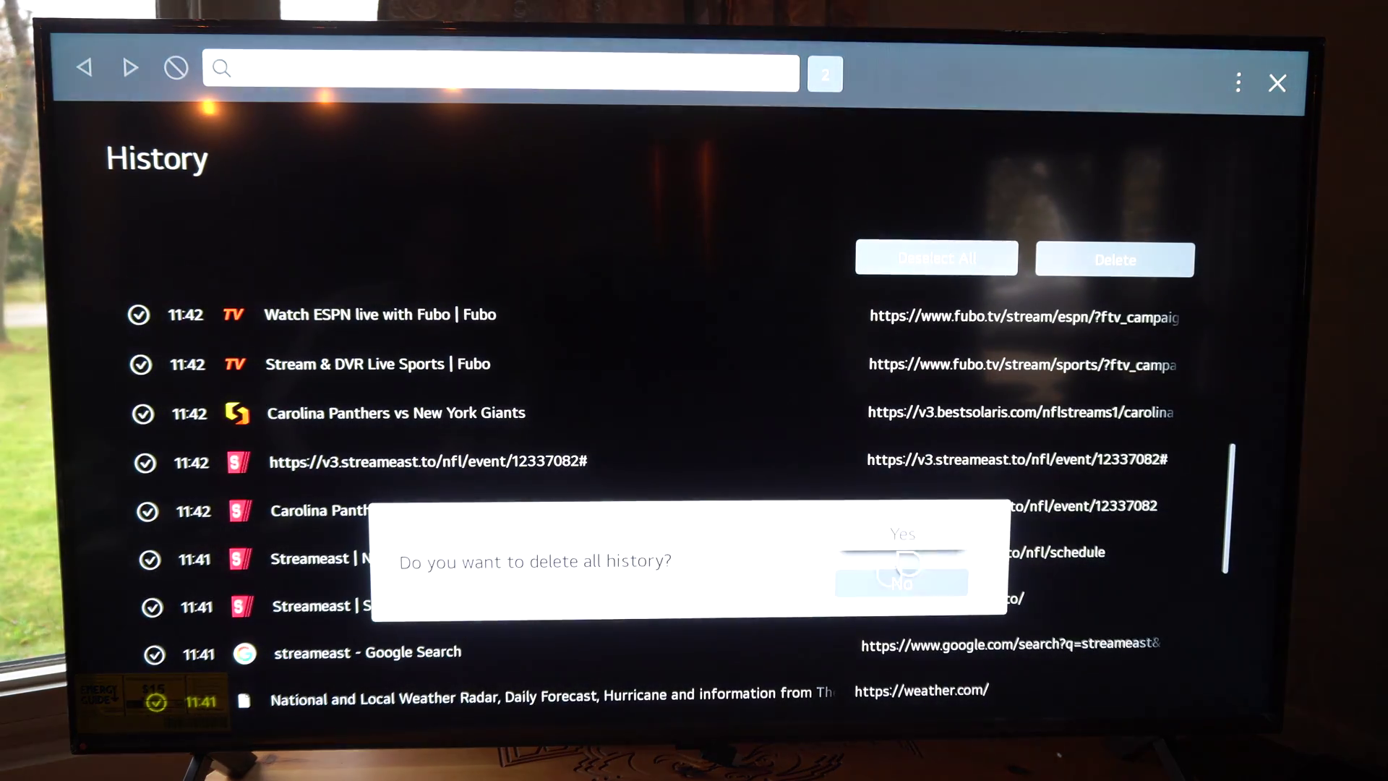
click(921, 551)
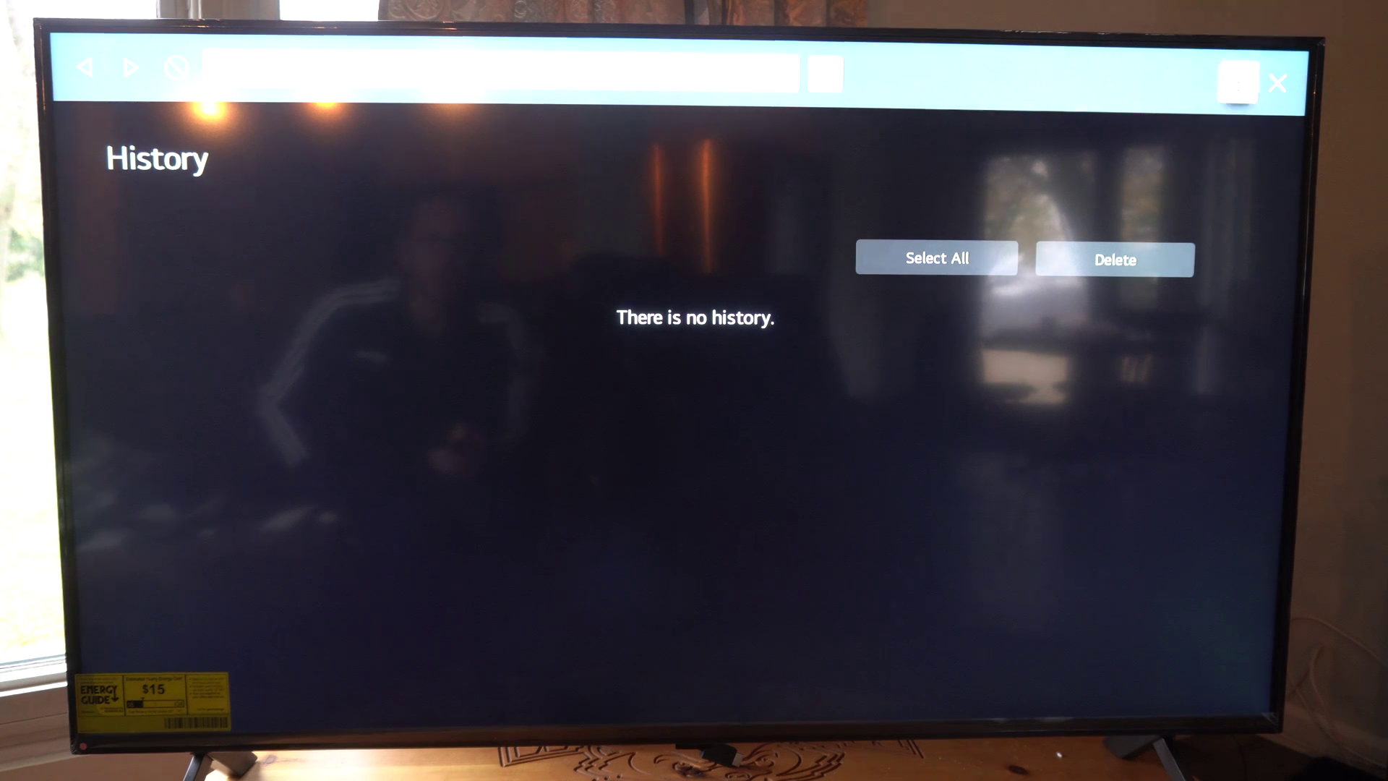
click(1238, 82)
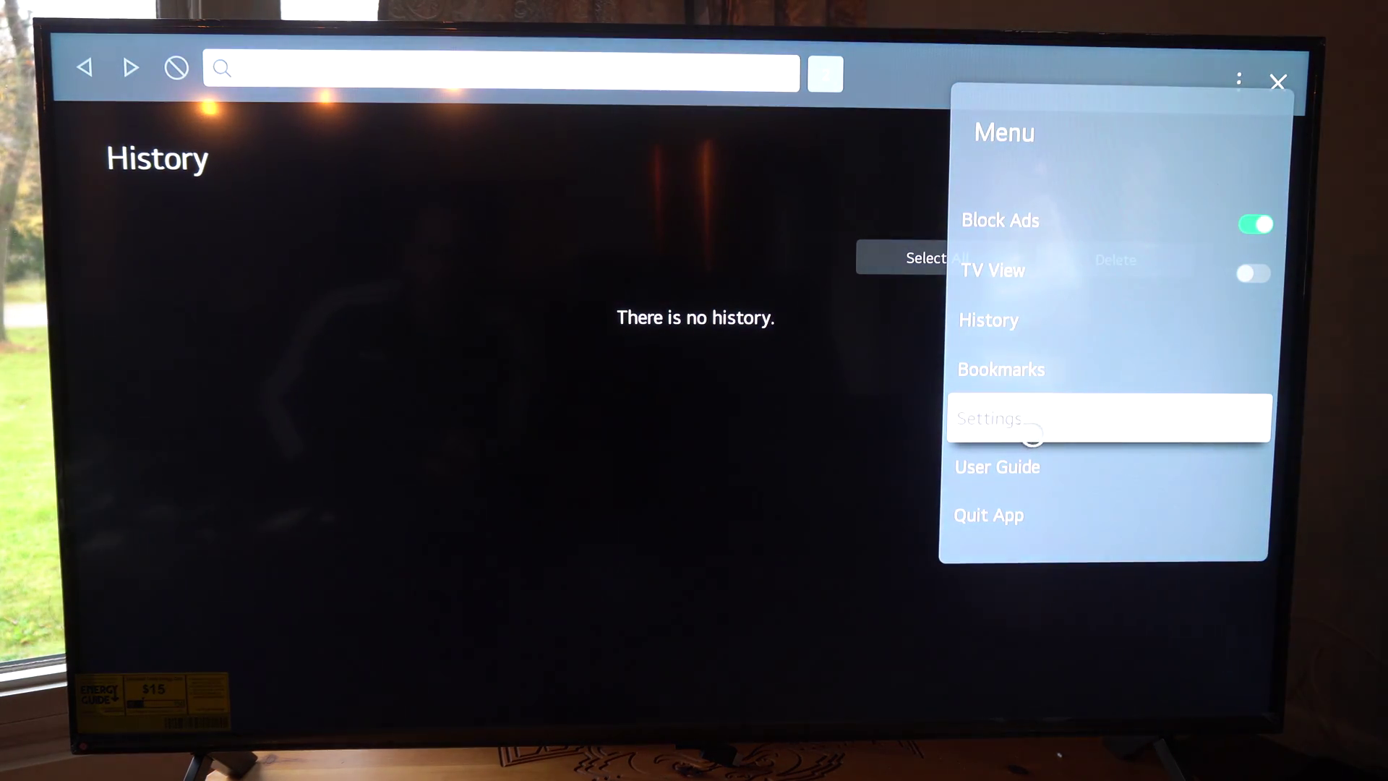
Step: Reopen Settings, showing the cookie, ad-blocking and issue-report options
click(1014, 423)
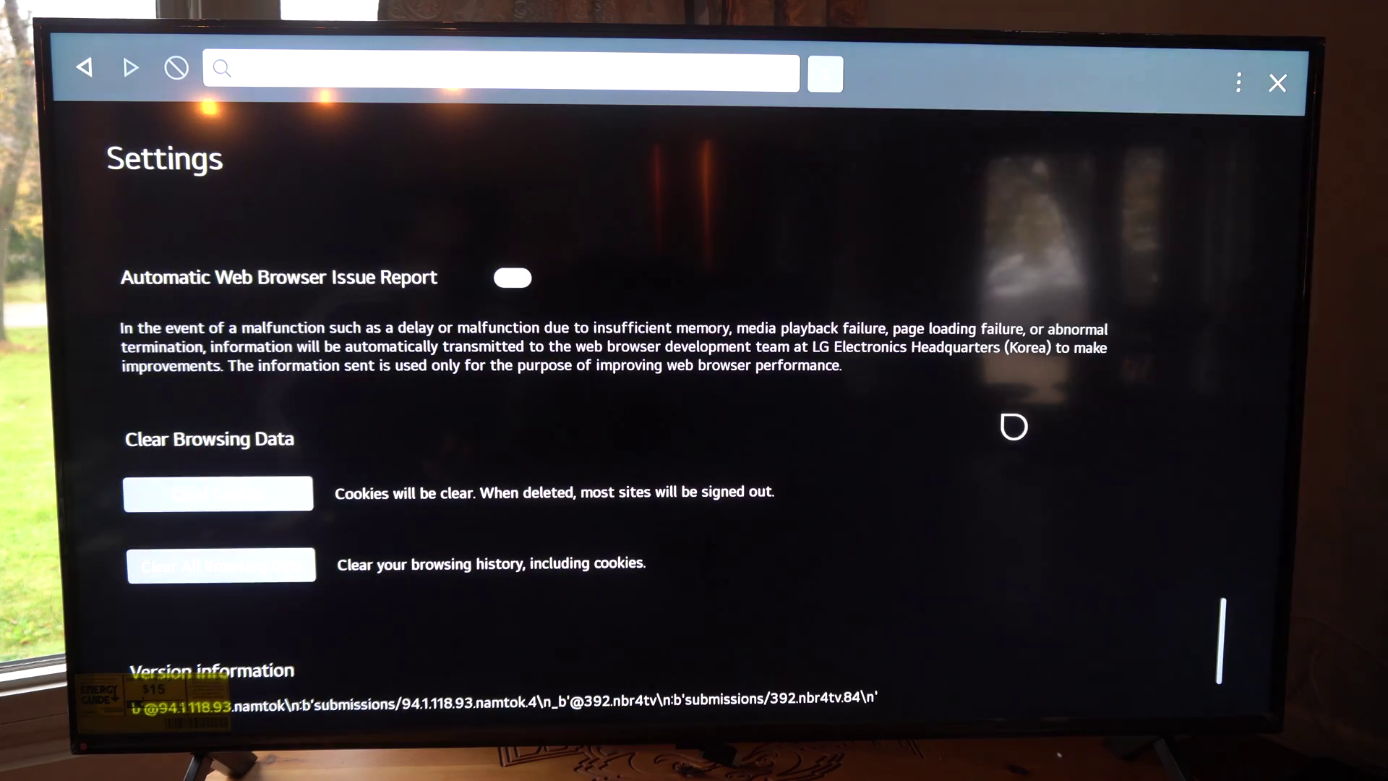
scroll(696, 426, up, 3)
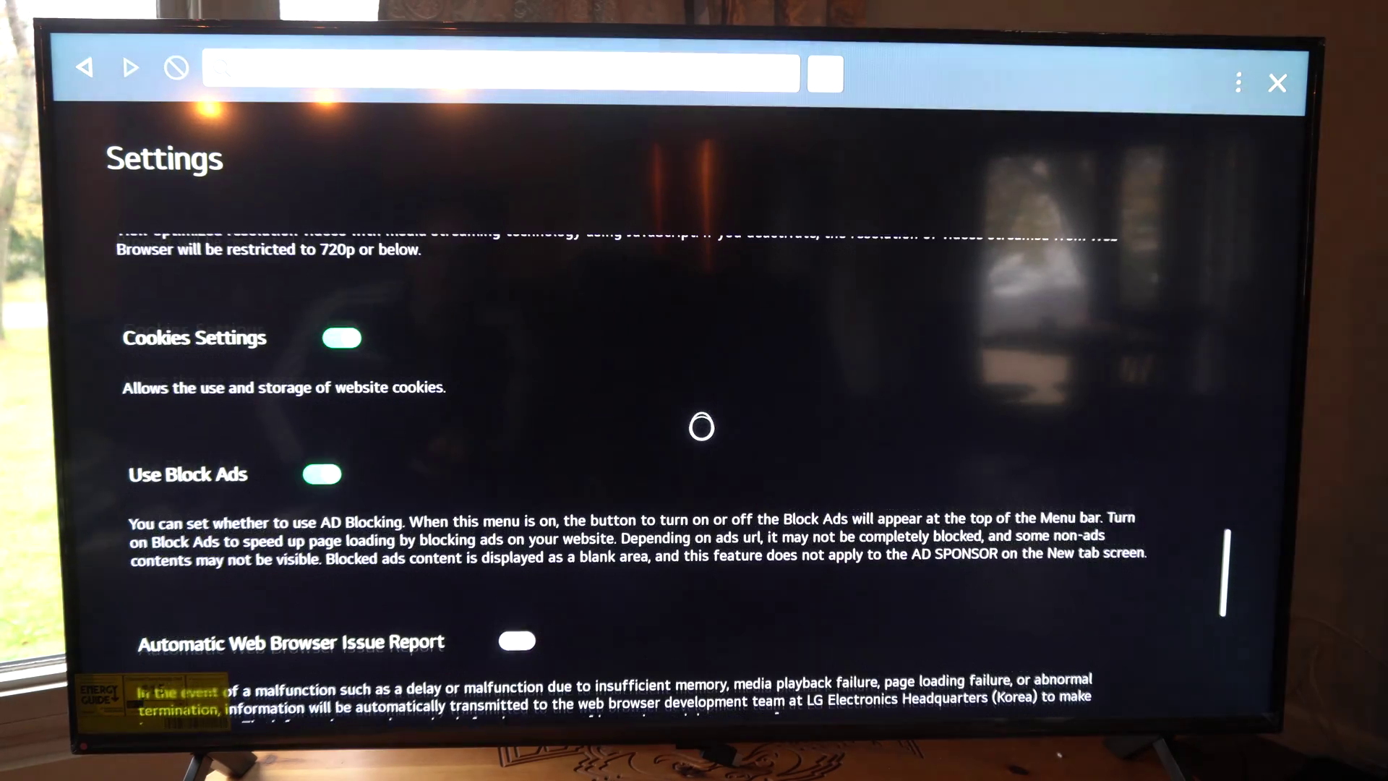